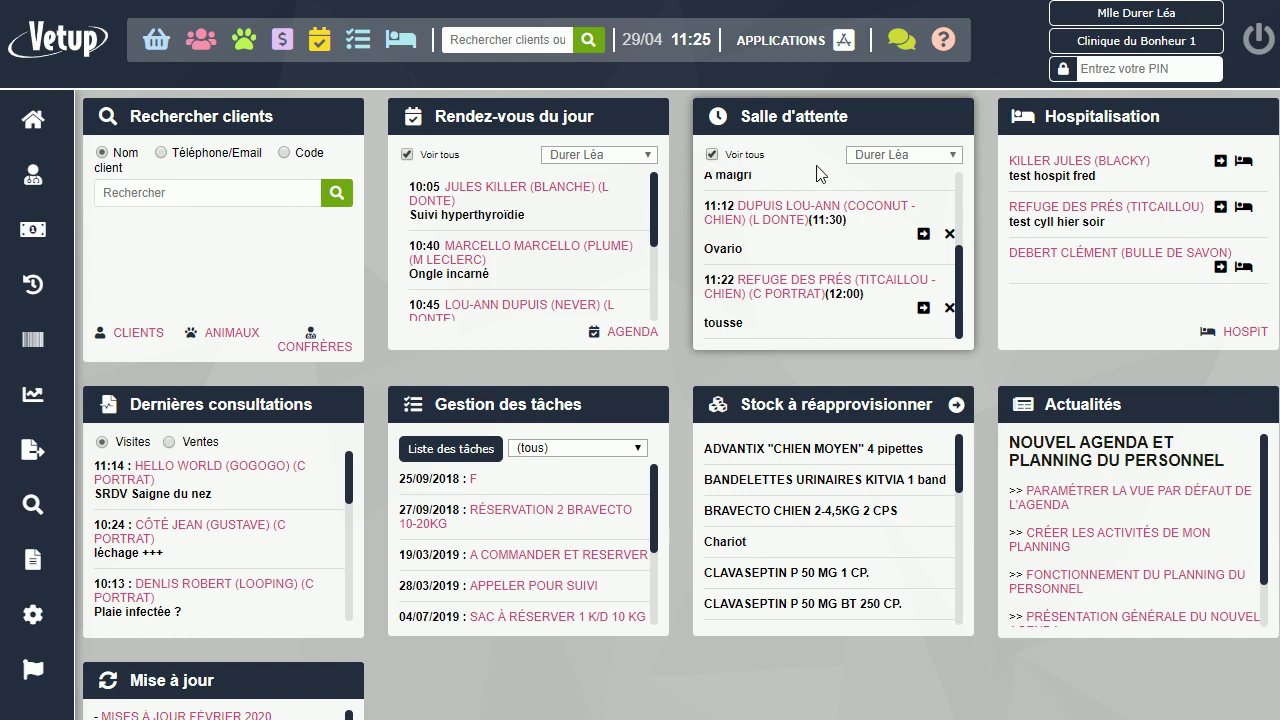
From the day agenda, send Titcaillou's 12:00 Refuge des prés 'tousse' appointment to the waiting room
{"action": "scroll", "coordinate": [807, 300], "scroll_direction": "down", "scroll_amount": 1}
{"action": "scroll", "coordinate": [807, 300], "scroll_direction": "up", "scroll_amount": 1}
{"action": "scroll", "coordinate": [855, 245], "scroll_direction": "up", "scroll_amount": 2}
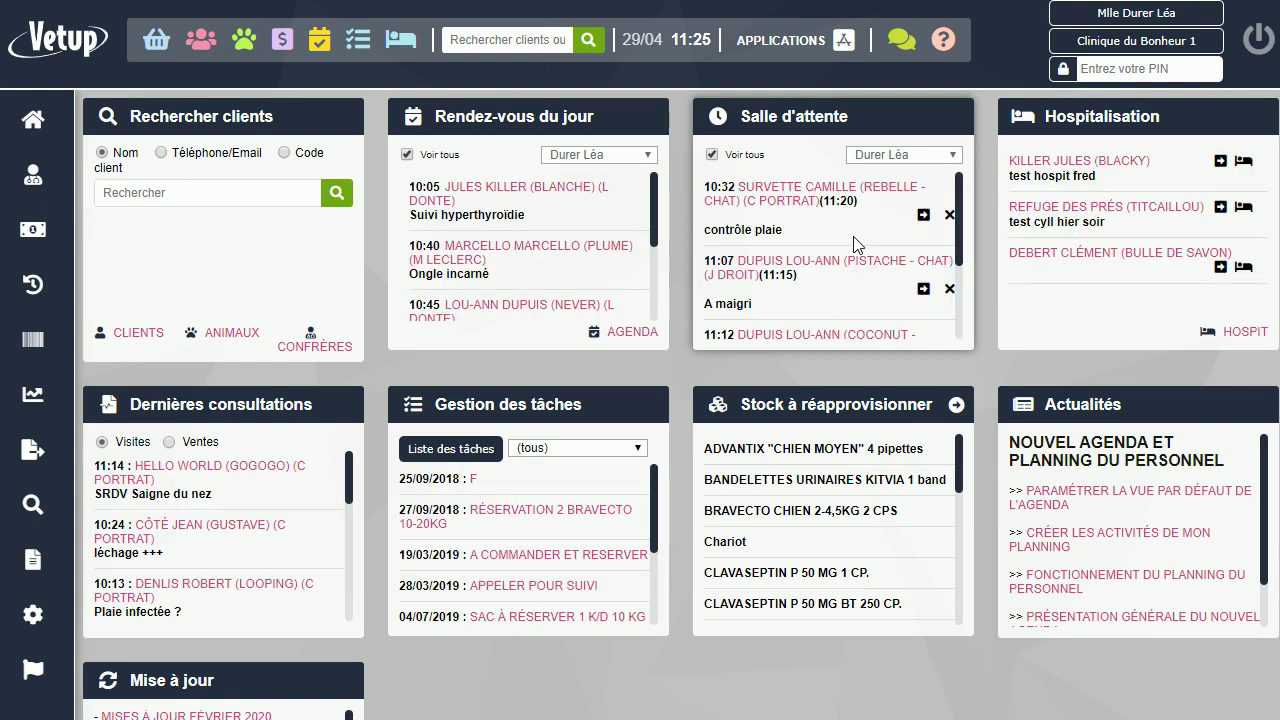
{"action": "left_click", "coordinate": [320, 38]}
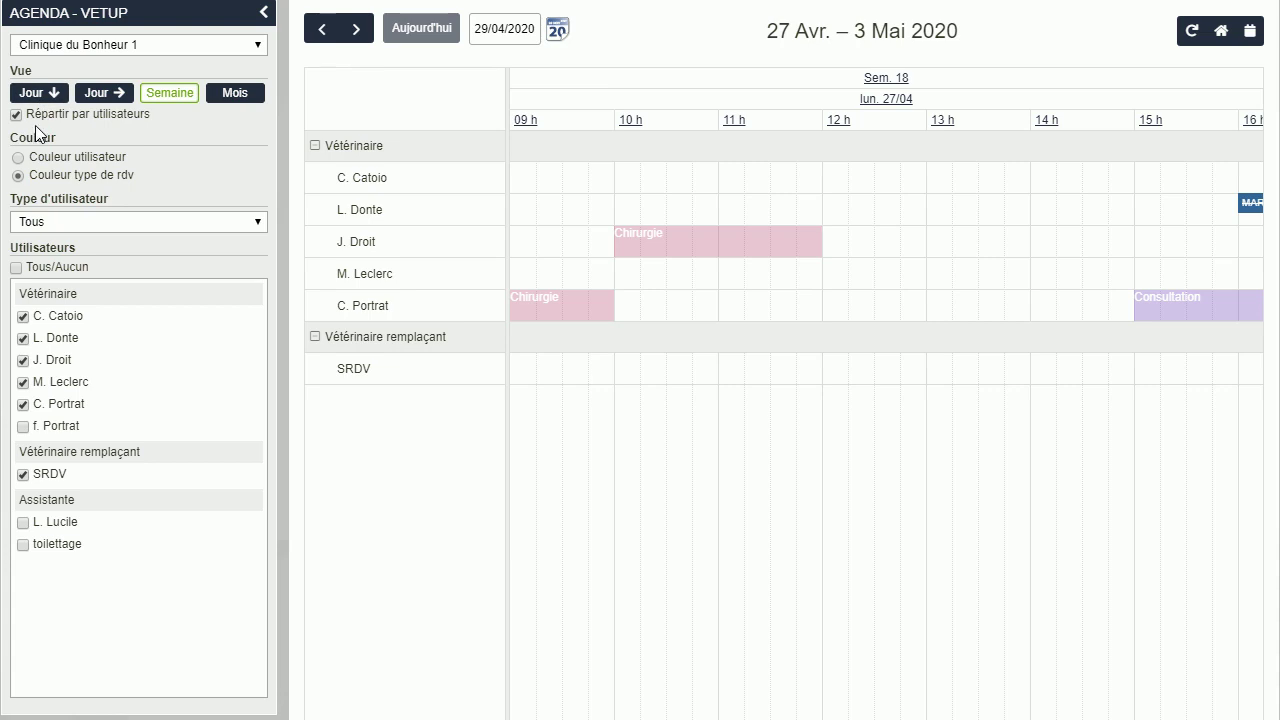
{"action": "left_click", "coordinate": [45, 93]}
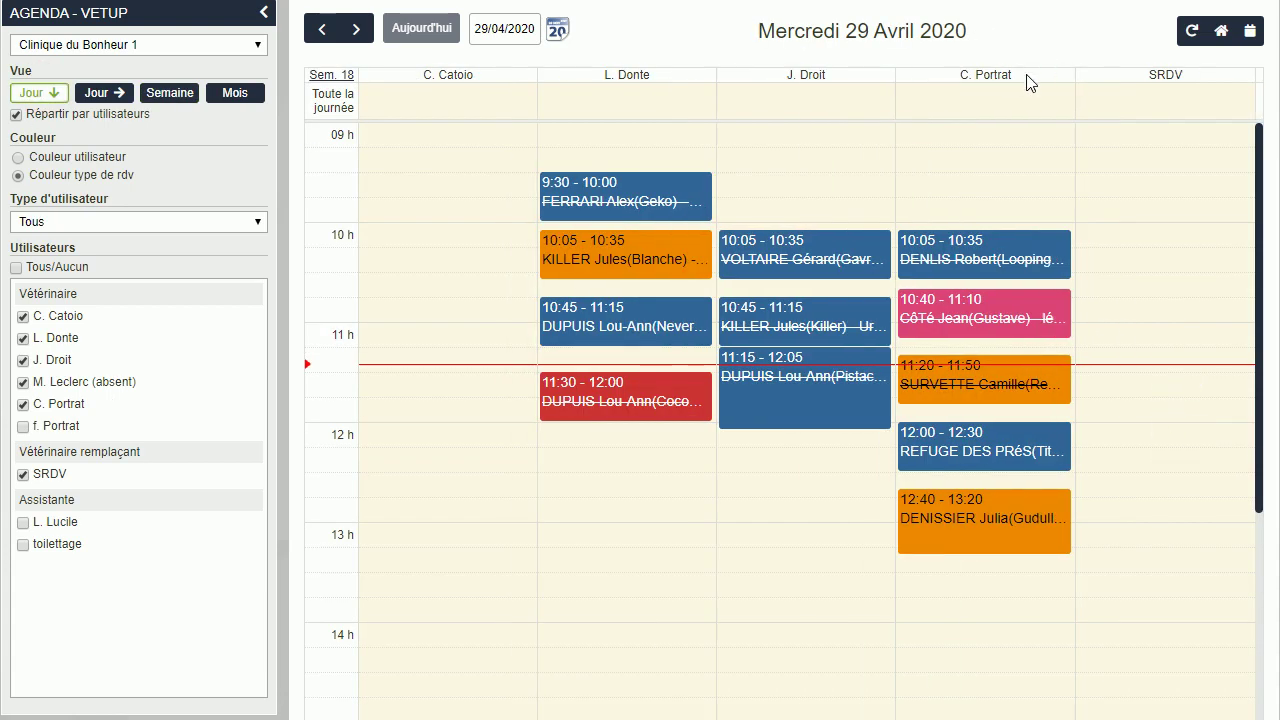
{"action": "mouse_move", "coordinate": [988, 472]}
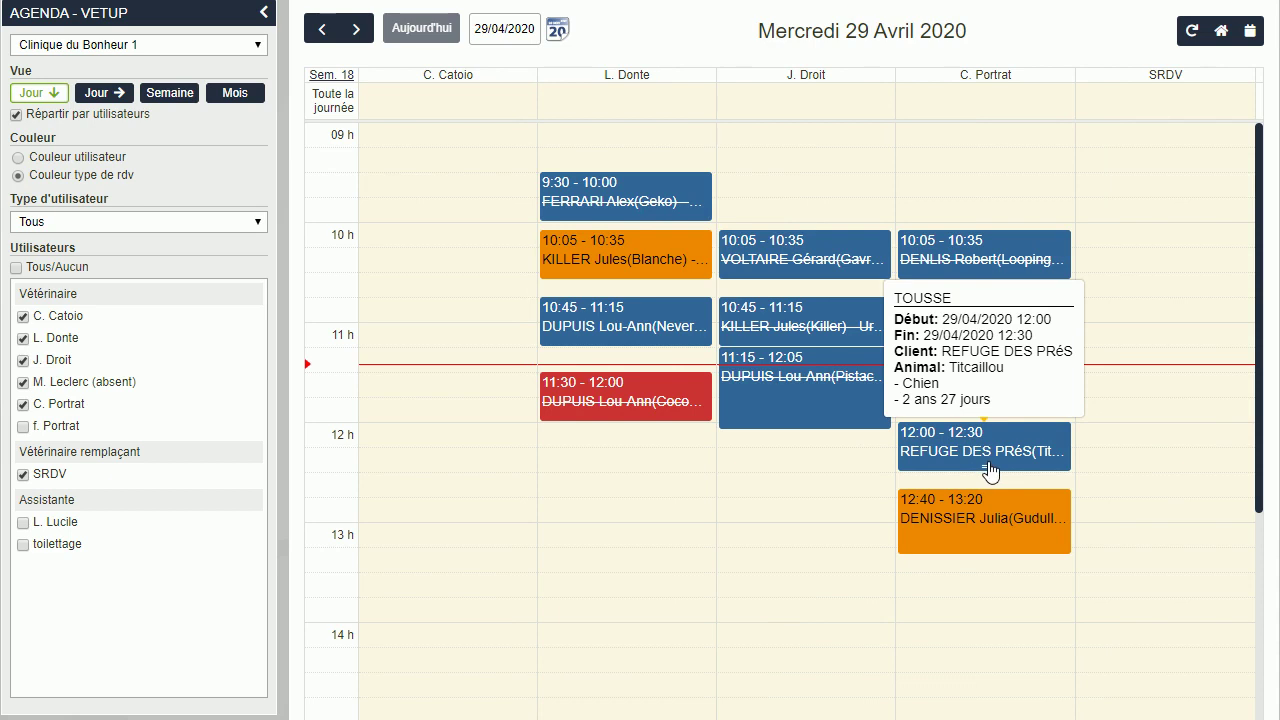
{"action": "left_click", "coordinate": [988, 470]}
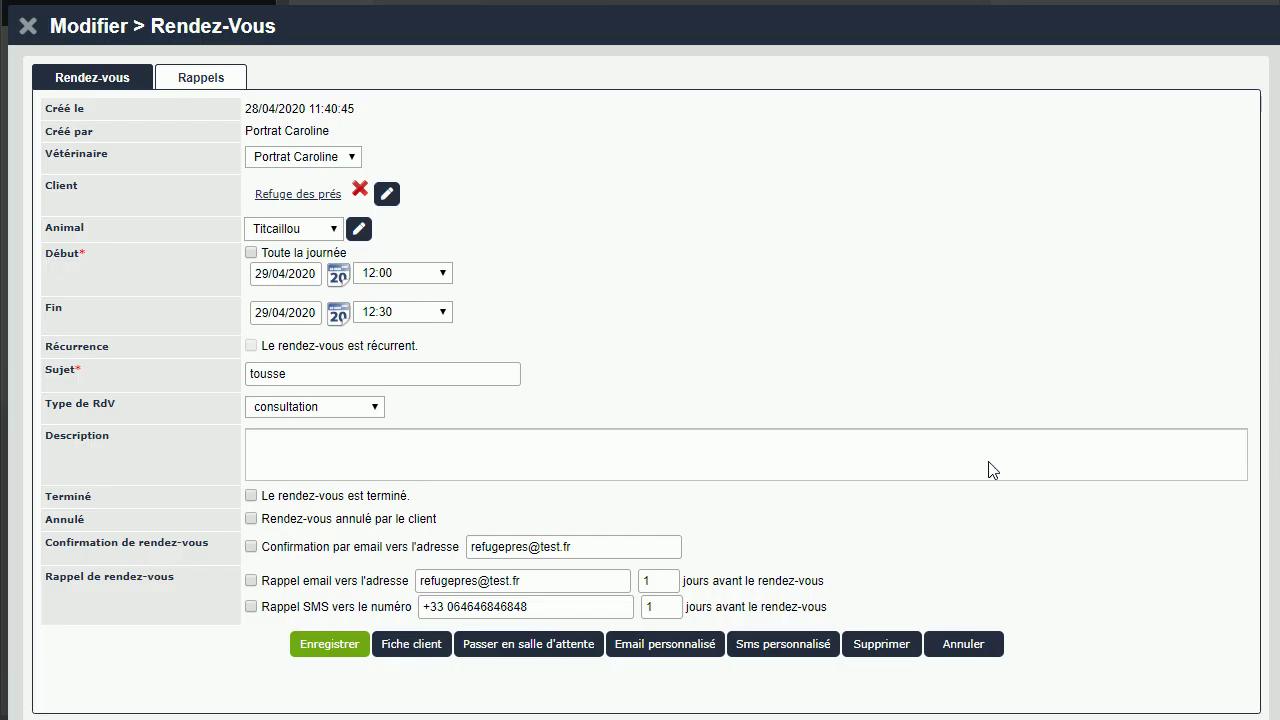
{"action": "left_click", "coordinate": [505, 646]}
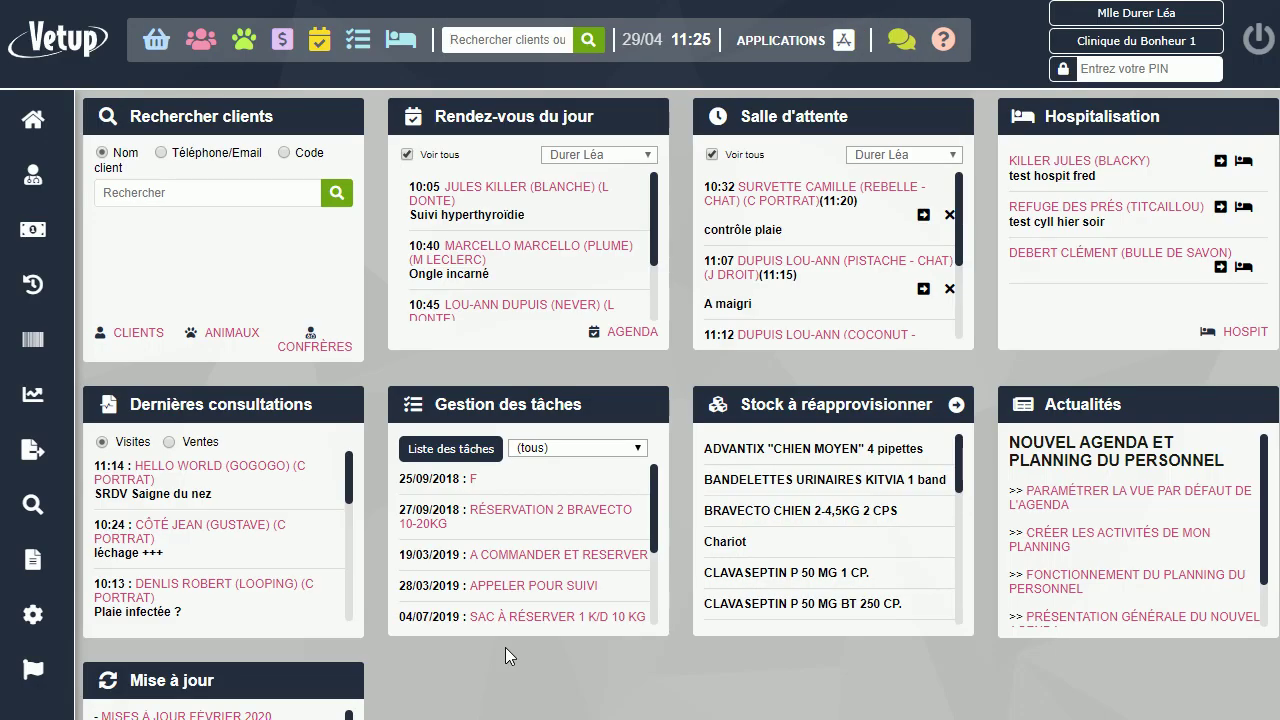
{"action": "scroll", "coordinate": [812, 285], "scroll_direction": "down", "scroll_amount": 2}
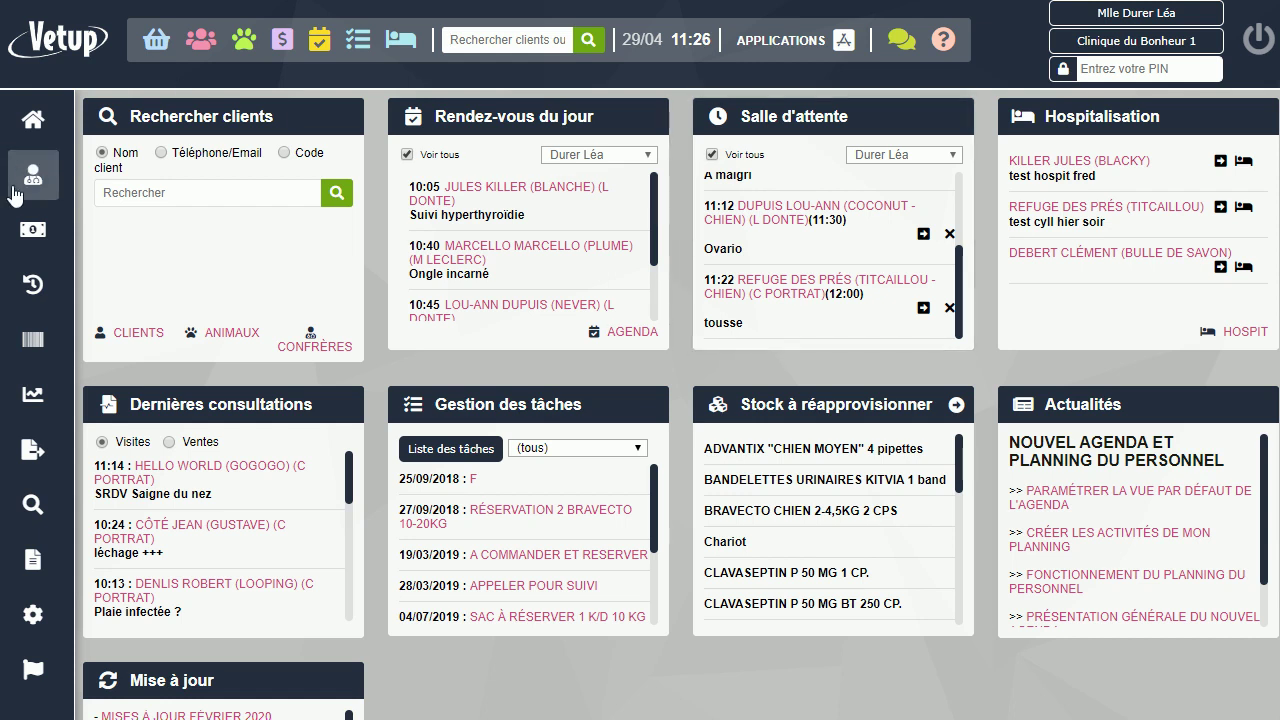
Open the Salle d'attente list from Médical and start a Nouvel arrivant entry at 11:26
{"action": "left_click", "coordinate": [64, 194]}
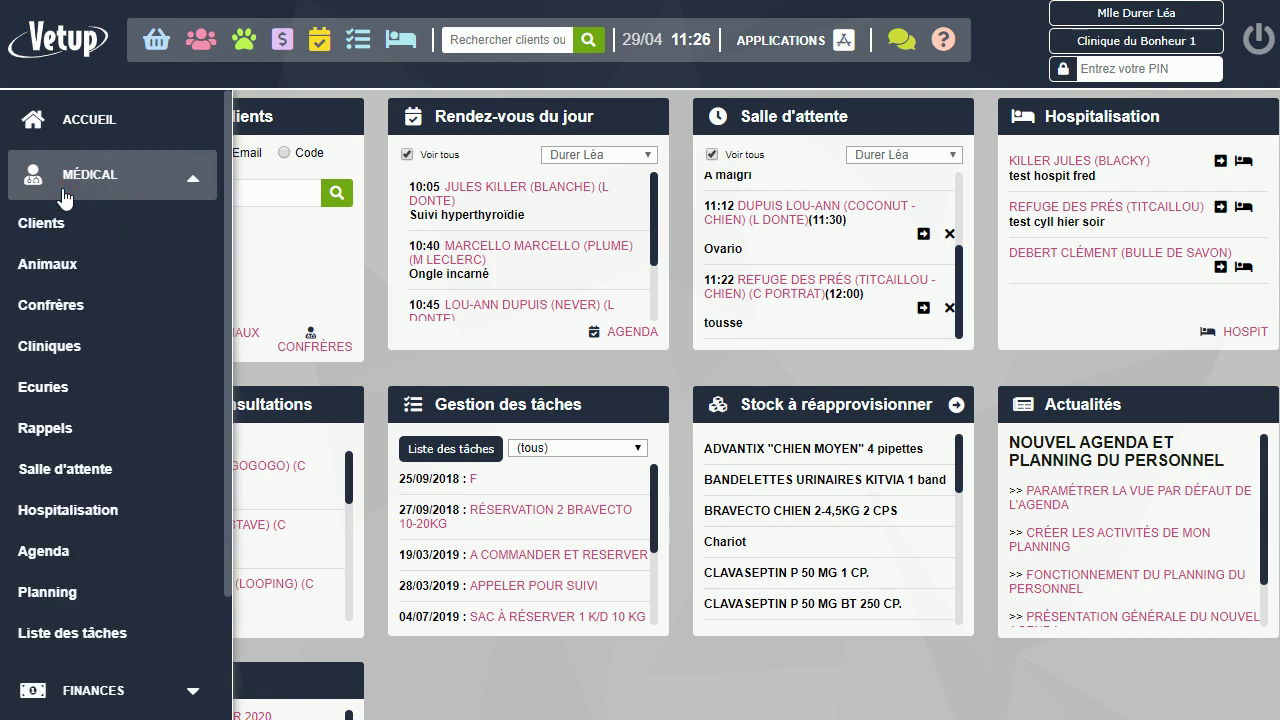
{"action": "left_click", "coordinate": [80, 470]}
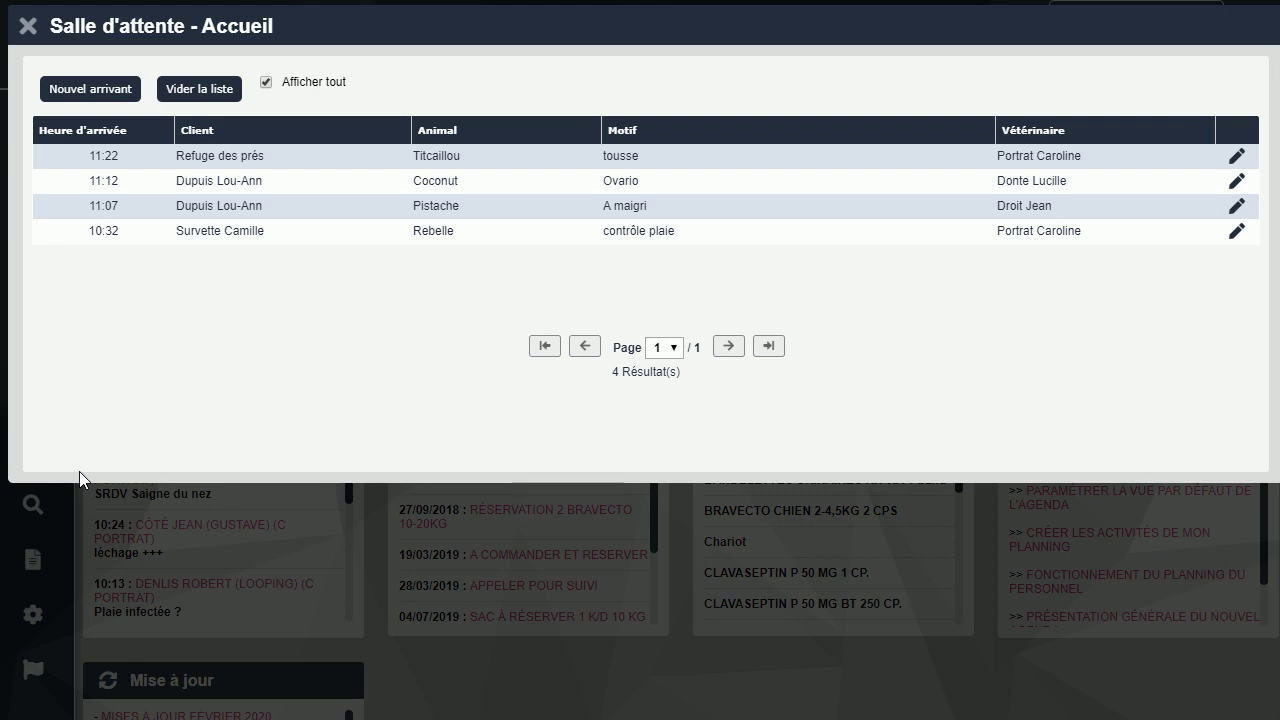
{"action": "left_click", "coordinate": [79, 88]}
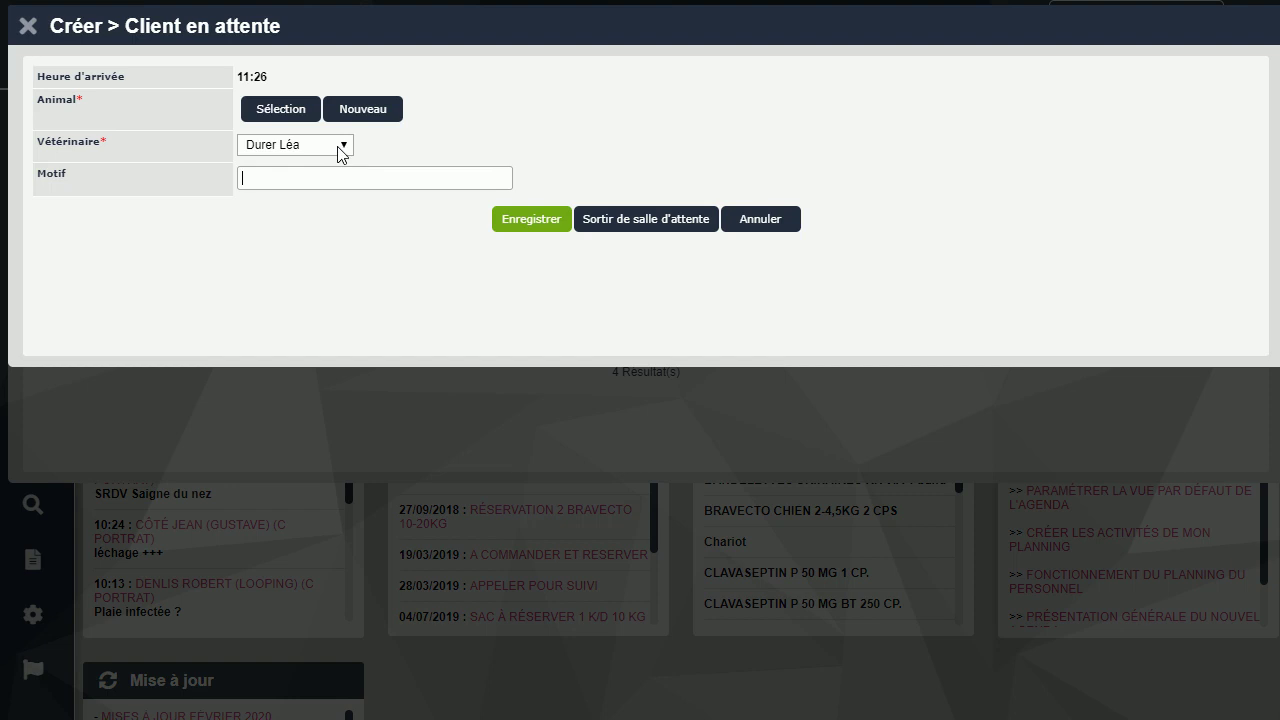
Register jojo under vet SRDV with reason 'Saigne du nez depuis 2 heures' and save
{"action": "left_click", "coordinate": [341, 148]}
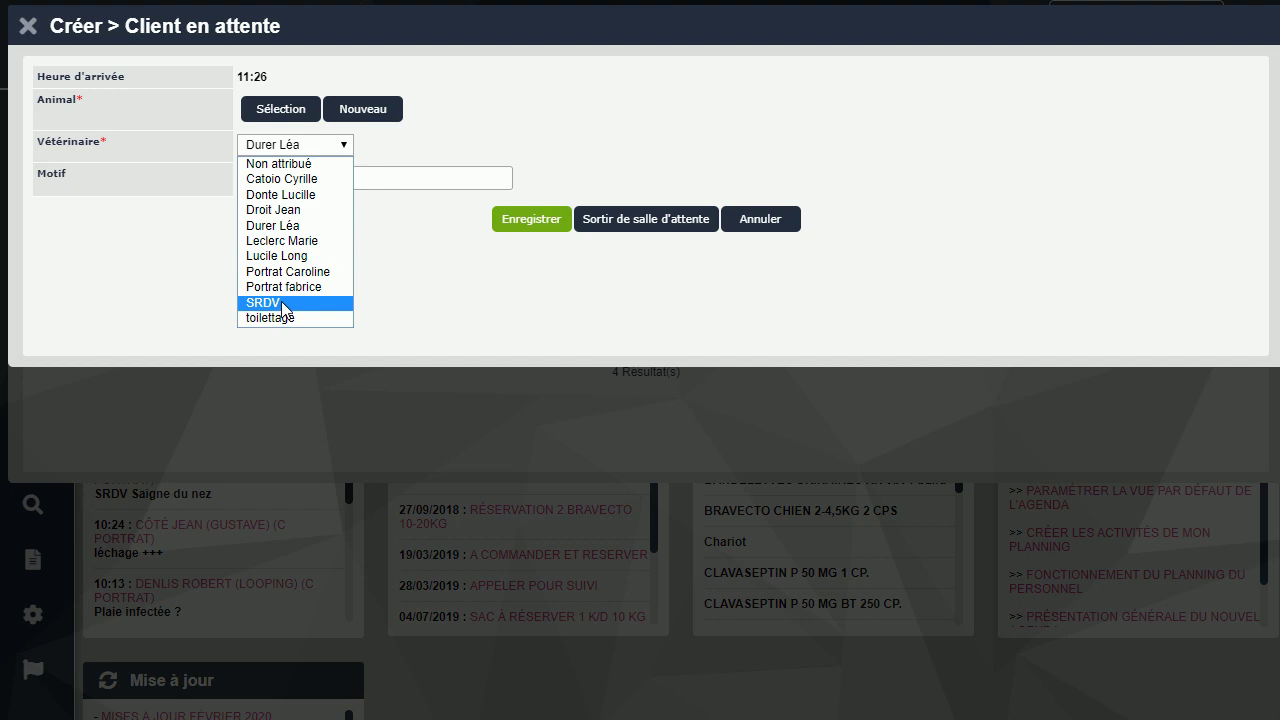
{"action": "left_click", "coordinate": [281, 302]}
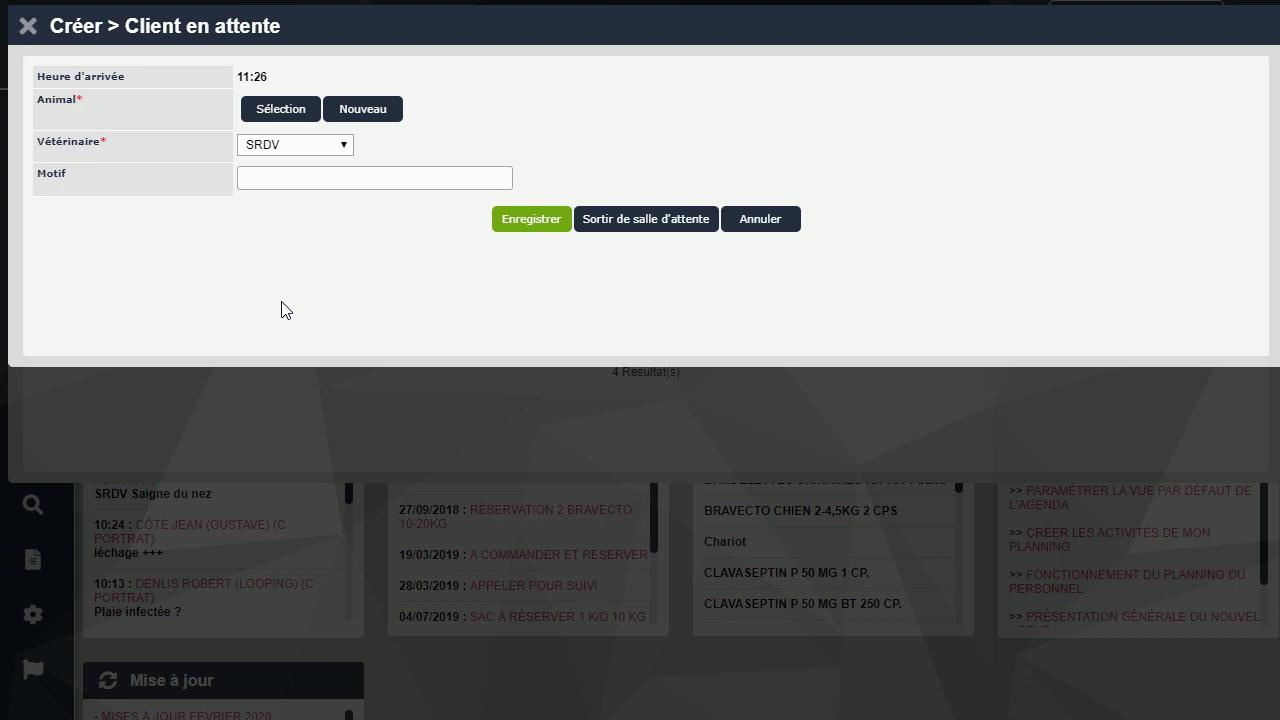
{"action": "left_click", "coordinate": [278, 112]}
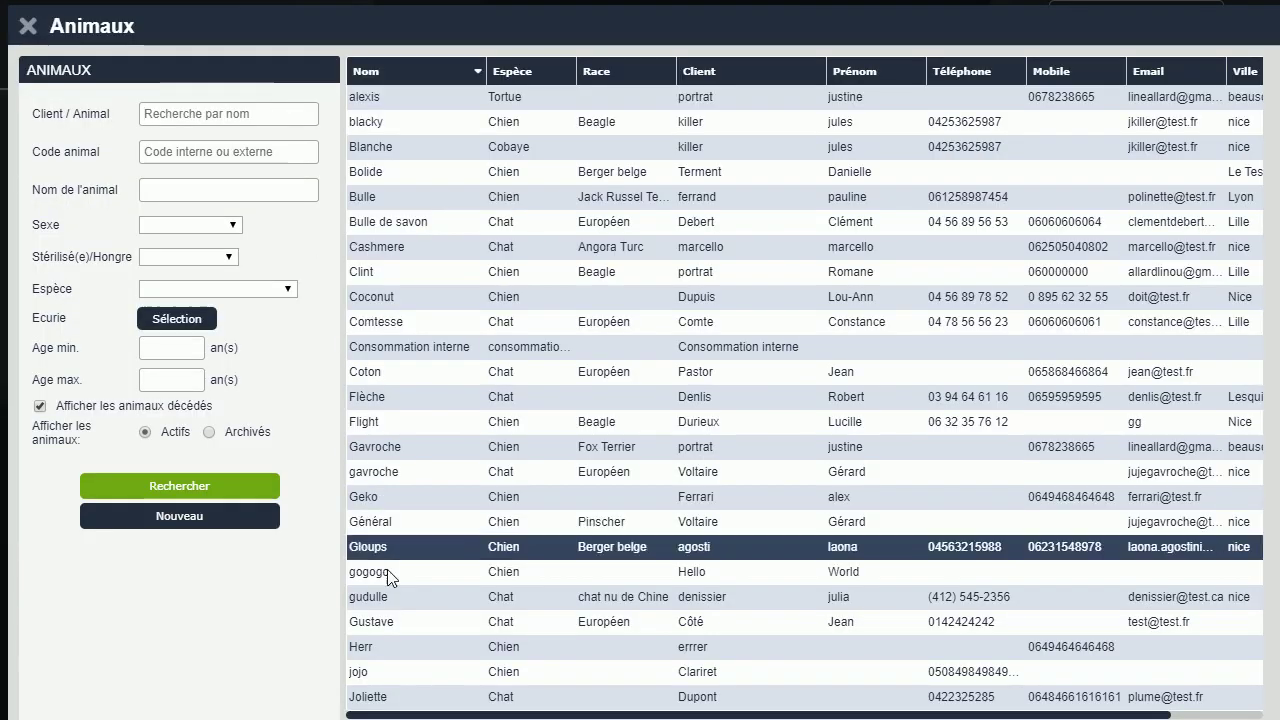
{"action": "left_click", "coordinate": [367, 668]}
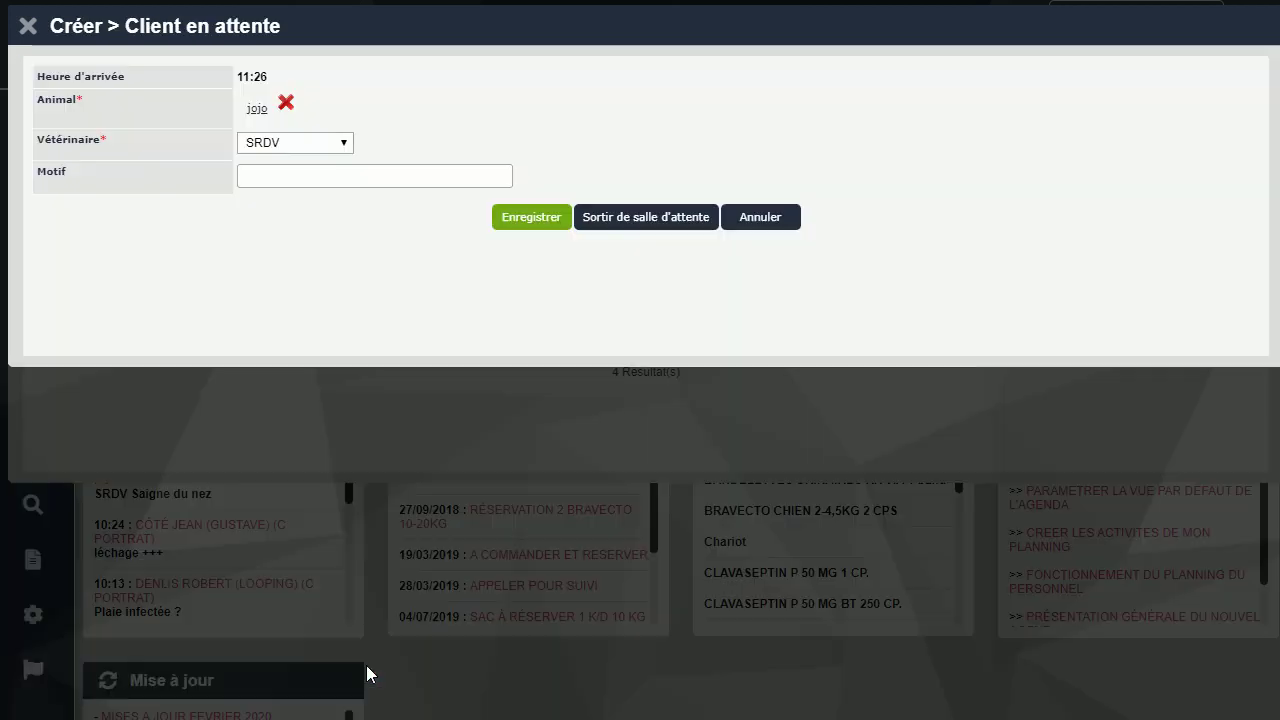
{"action": "left_click", "coordinate": [329, 172]}
{"action": "type", "text": "Sa"}
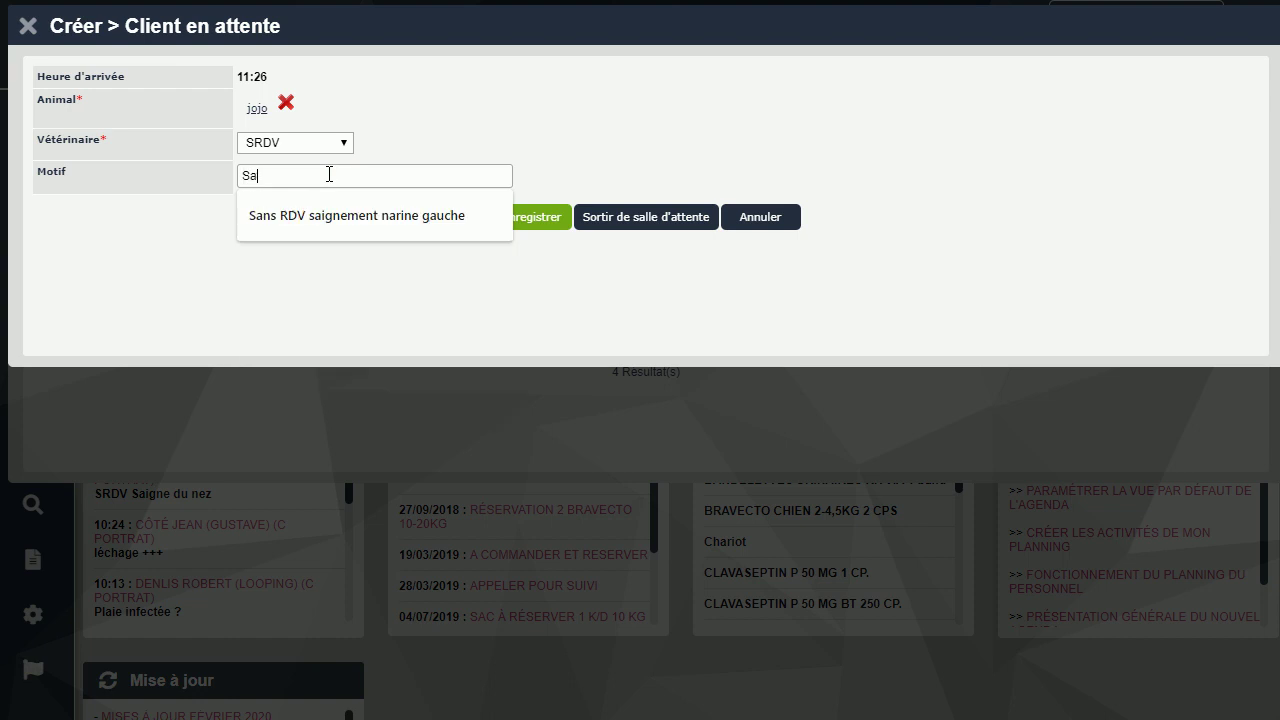
{"action": "type", "text": "igne du"}
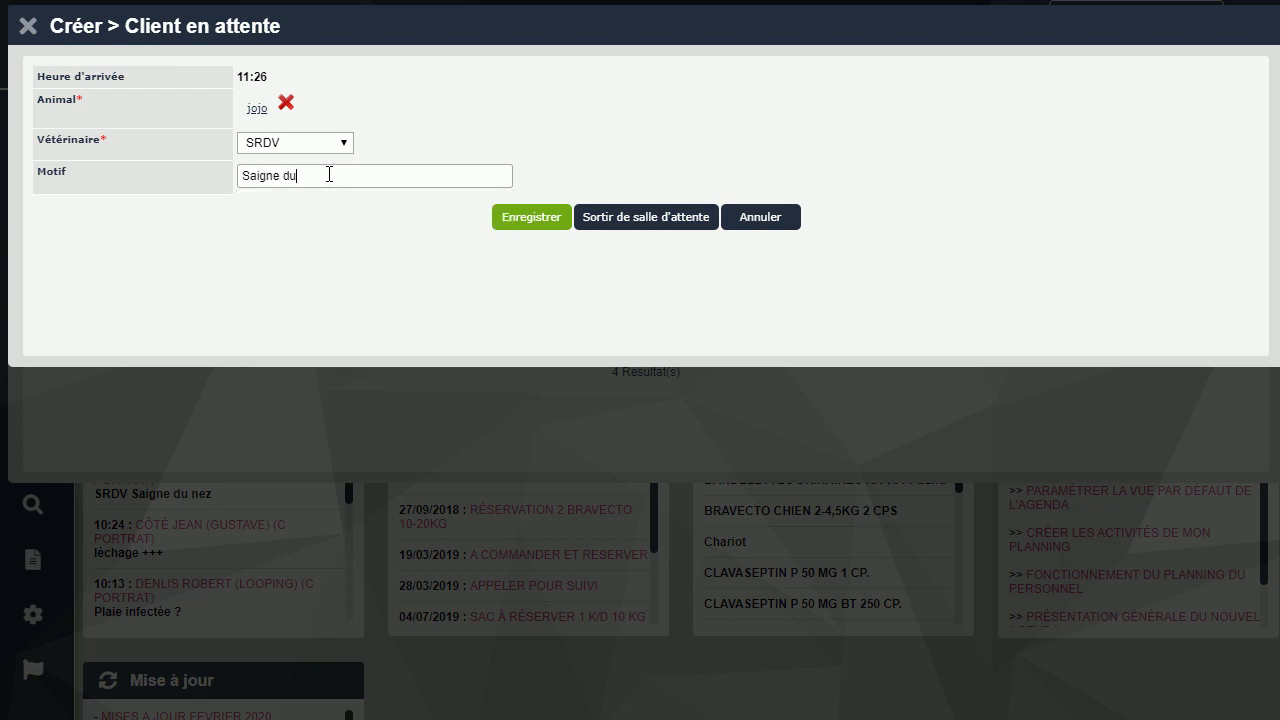
{"action": "type", "text": " nez depuis 2 heures"}
{"action": "left_click", "coordinate": [524, 219]}
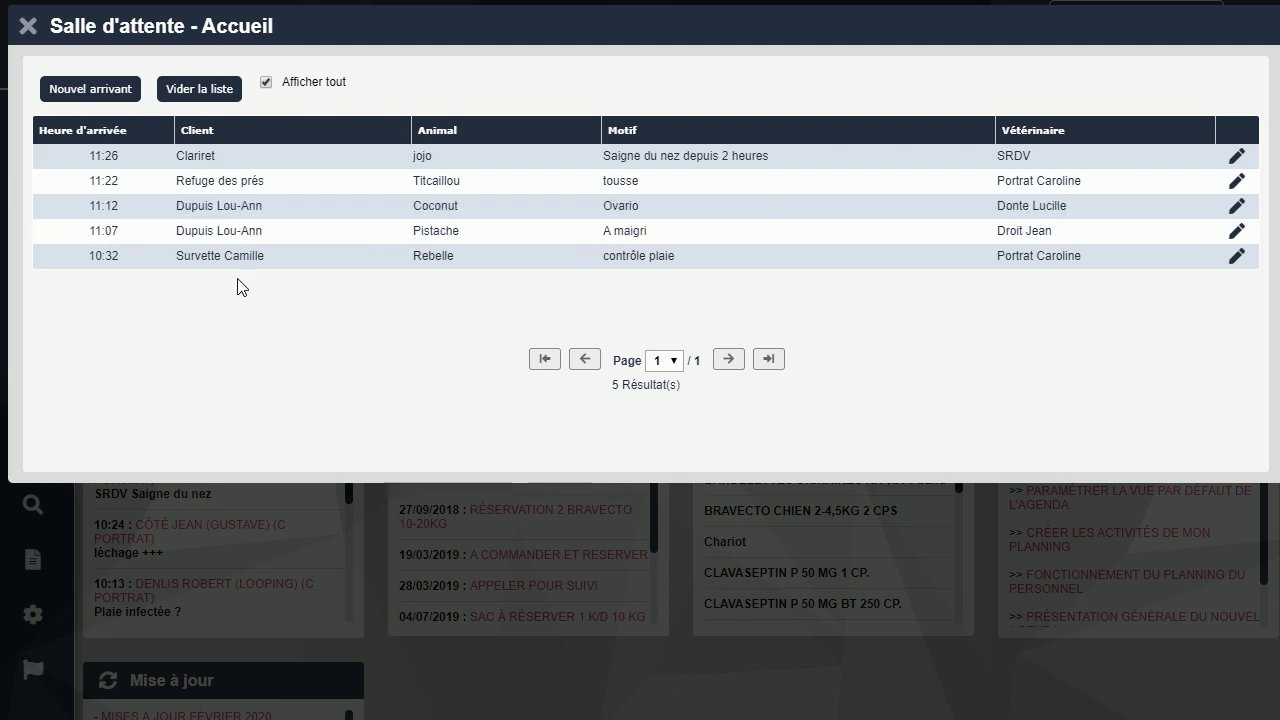
Close the waiting room list and scroll the dashboard's Salle d'attente panel down to the jojo (SRDV) entry
{"action": "left_click", "coordinate": [27, 26]}
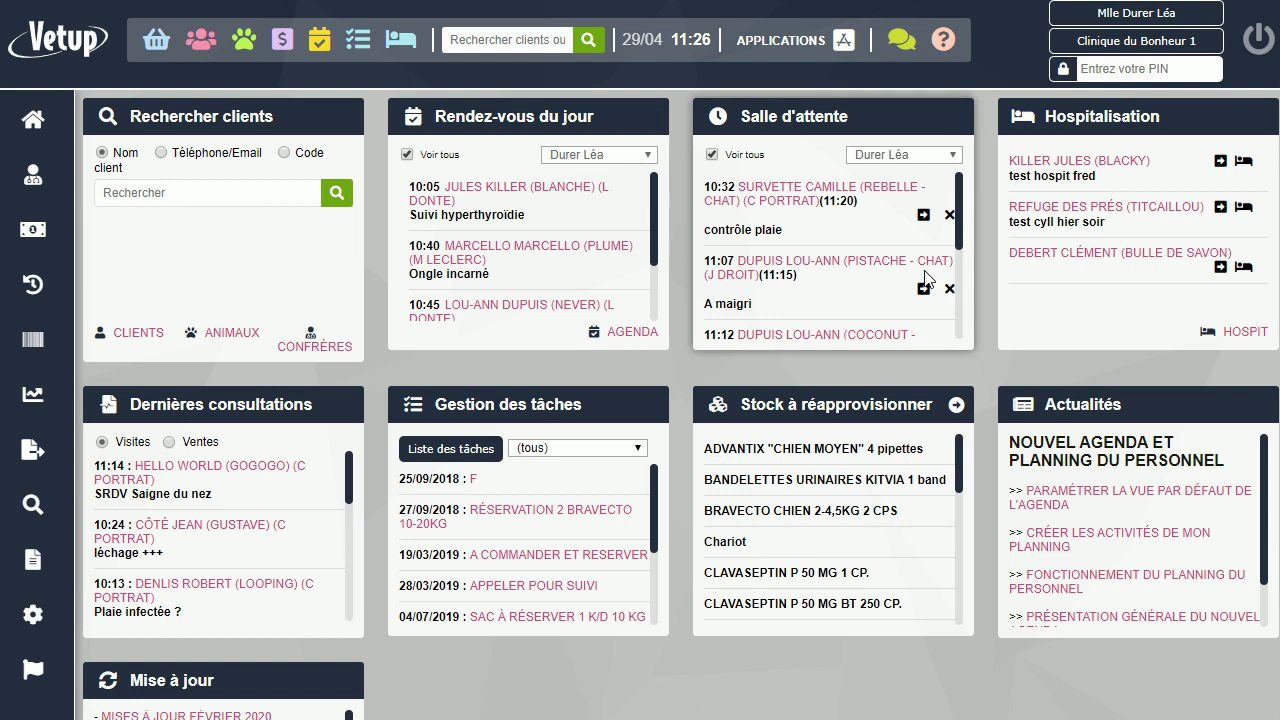
{"action": "scroll", "coordinate": [927, 280], "scroll_direction": "down", "scroll_amount": 5}
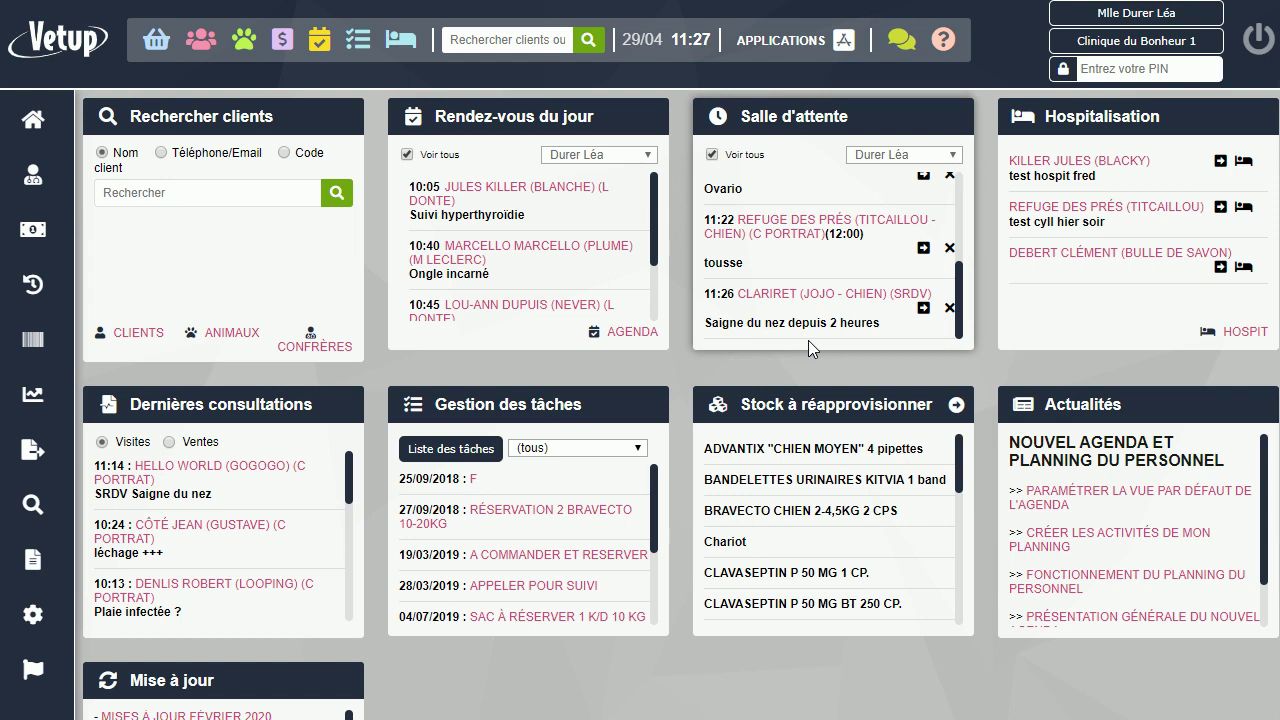
Lock the session and enter the other vet's PIN on the Ouvrir une session screen
{"action": "left_click", "coordinate": [1060, 69]}
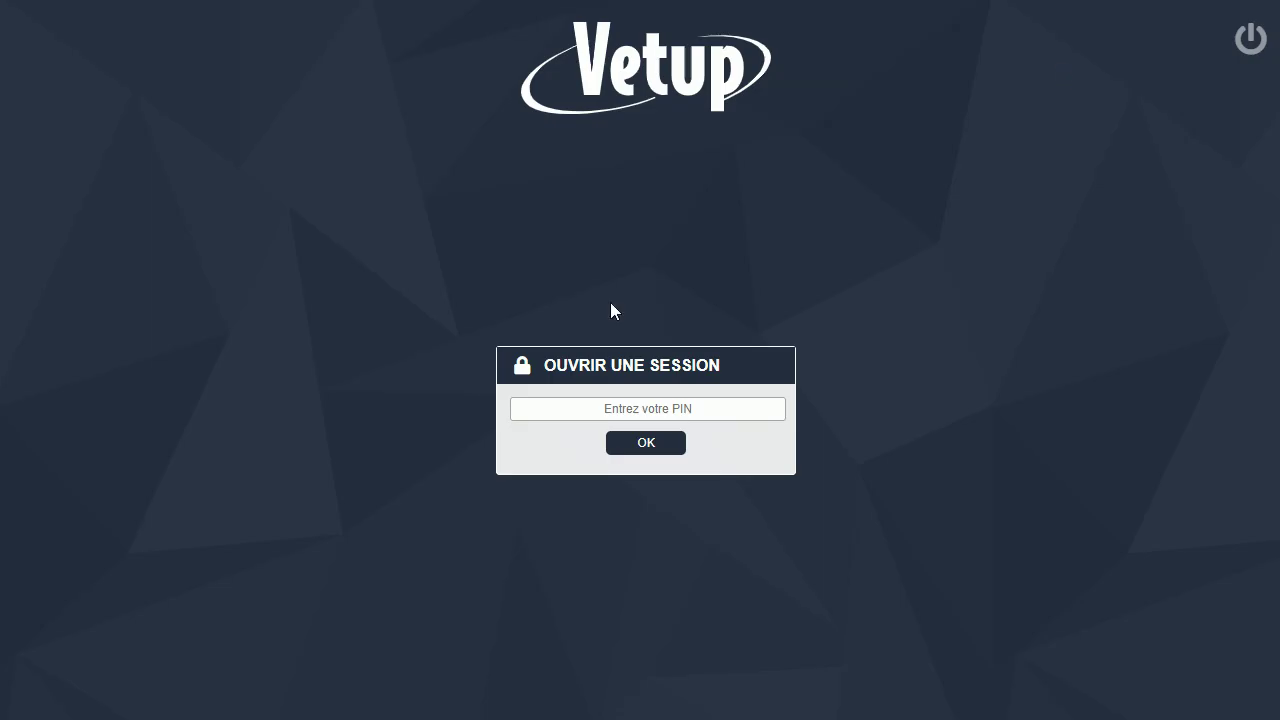
{"action": "left_click", "coordinate": [569, 406]}
{"action": "type", "text": "123"}
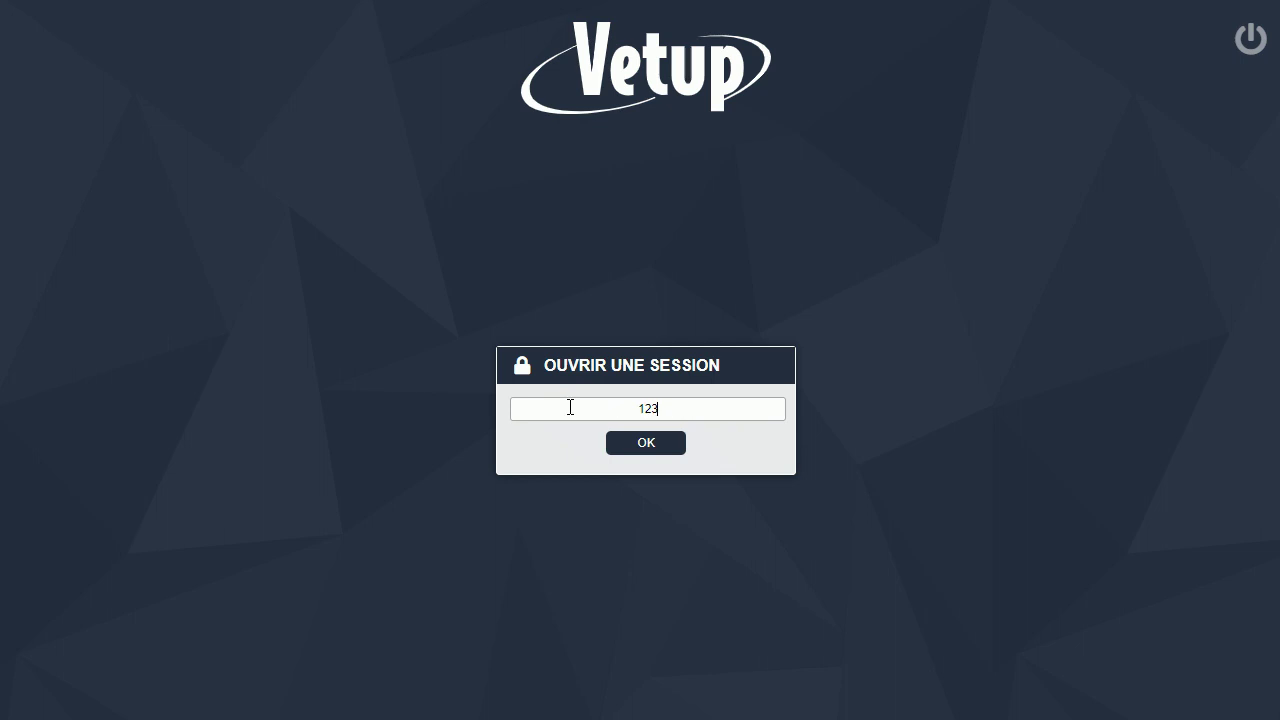
{"action": "type", "text": "4"}
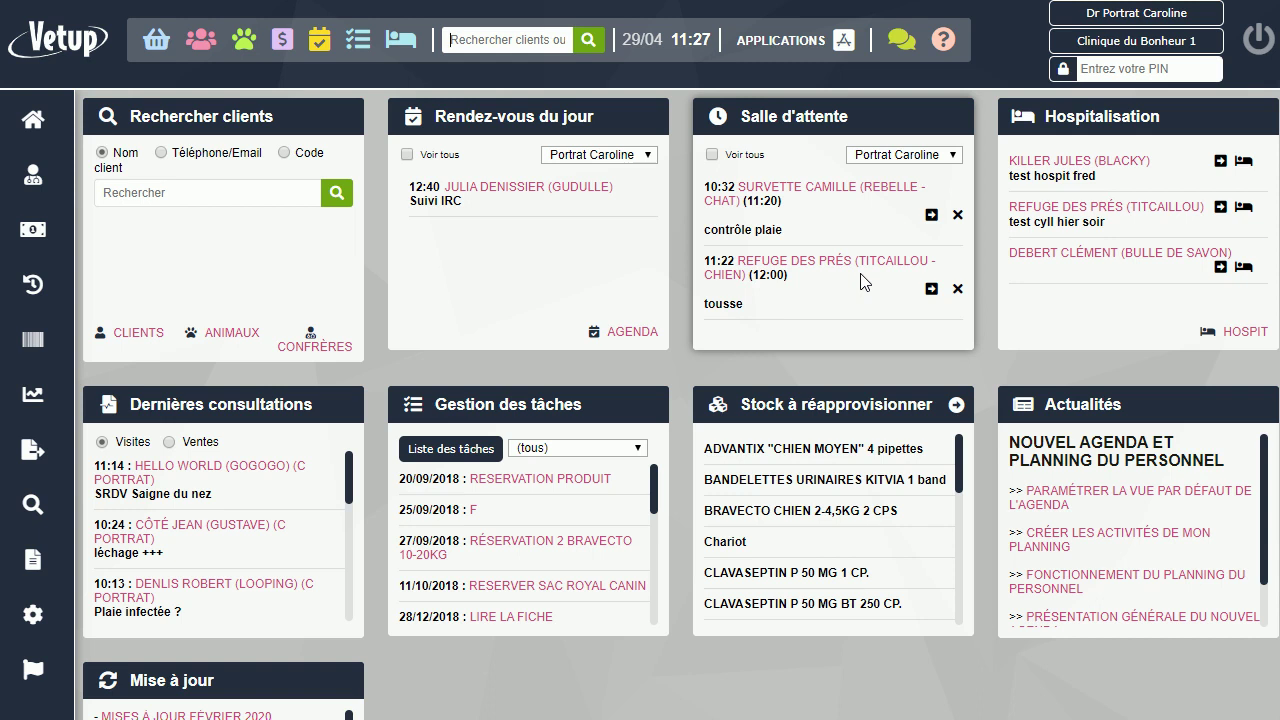
{"action": "left_click", "coordinate": [712, 155]}
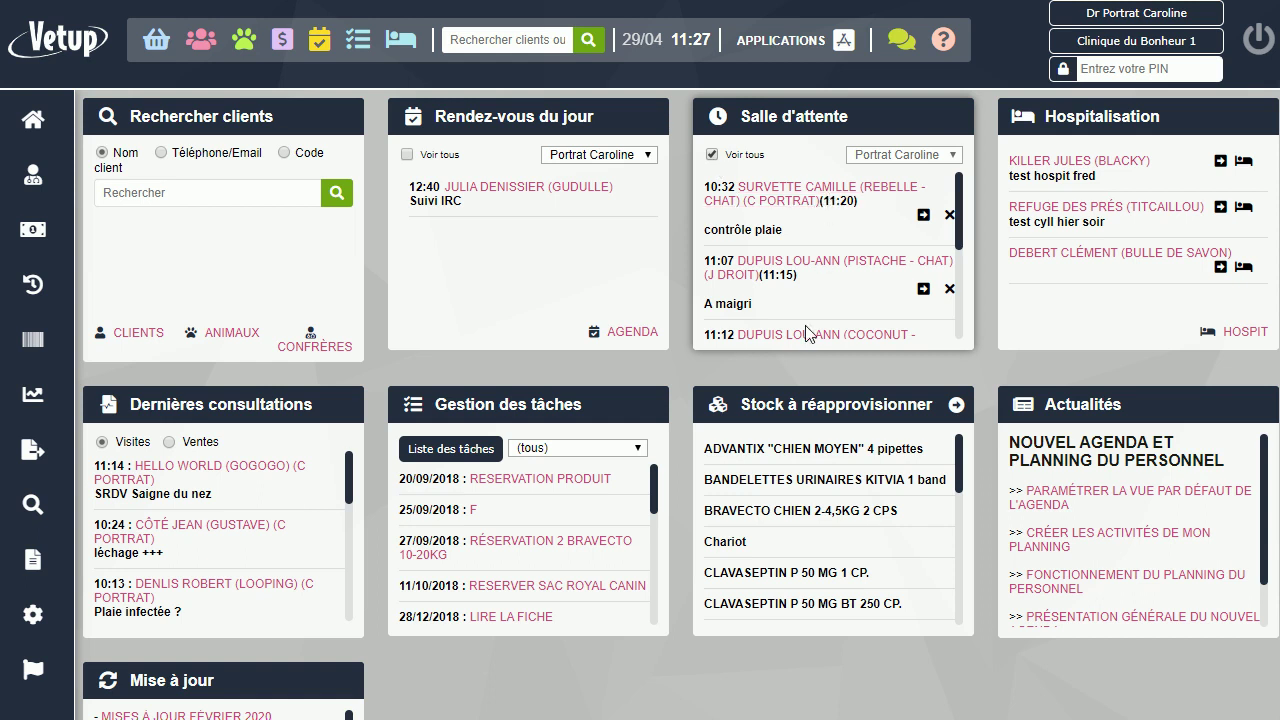
{"action": "scroll", "coordinate": [806, 333], "scroll_direction": "down", "scroll_amount": 5}
{"action": "scroll", "coordinate": [806, 333], "scroll_direction": "up", "scroll_amount": 4}
{"action": "left_click", "coordinate": [806, 328]}
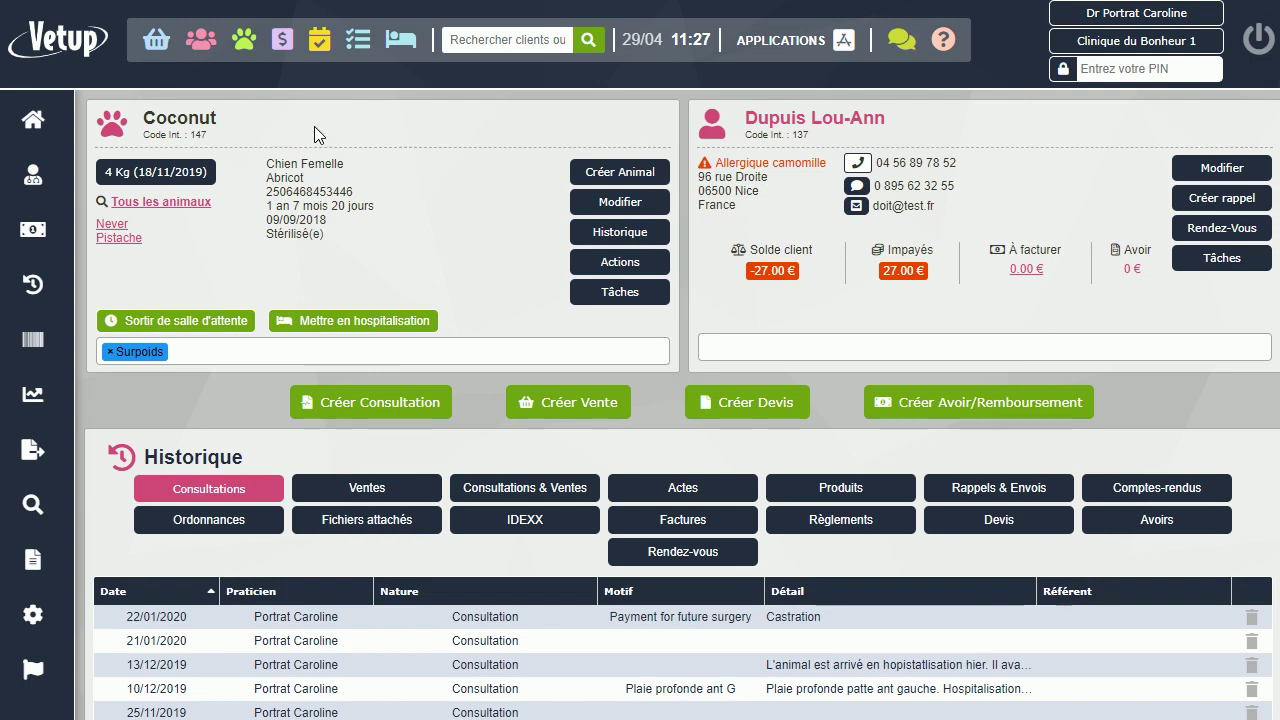
{"action": "left_click", "coordinate": [38, 122]}
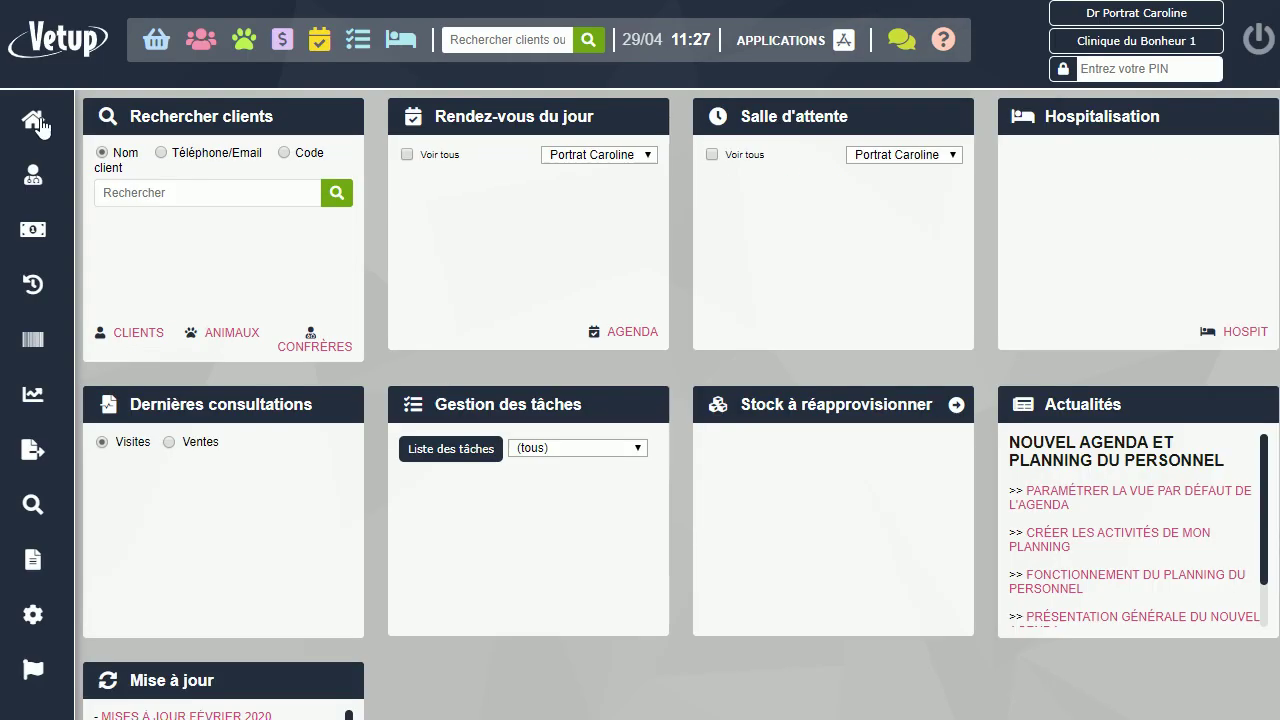
{"action": "left_click", "coordinate": [712, 155]}
{"action": "scroll", "coordinate": [824, 252], "scroll_direction": "down", "scroll_amount": 1}
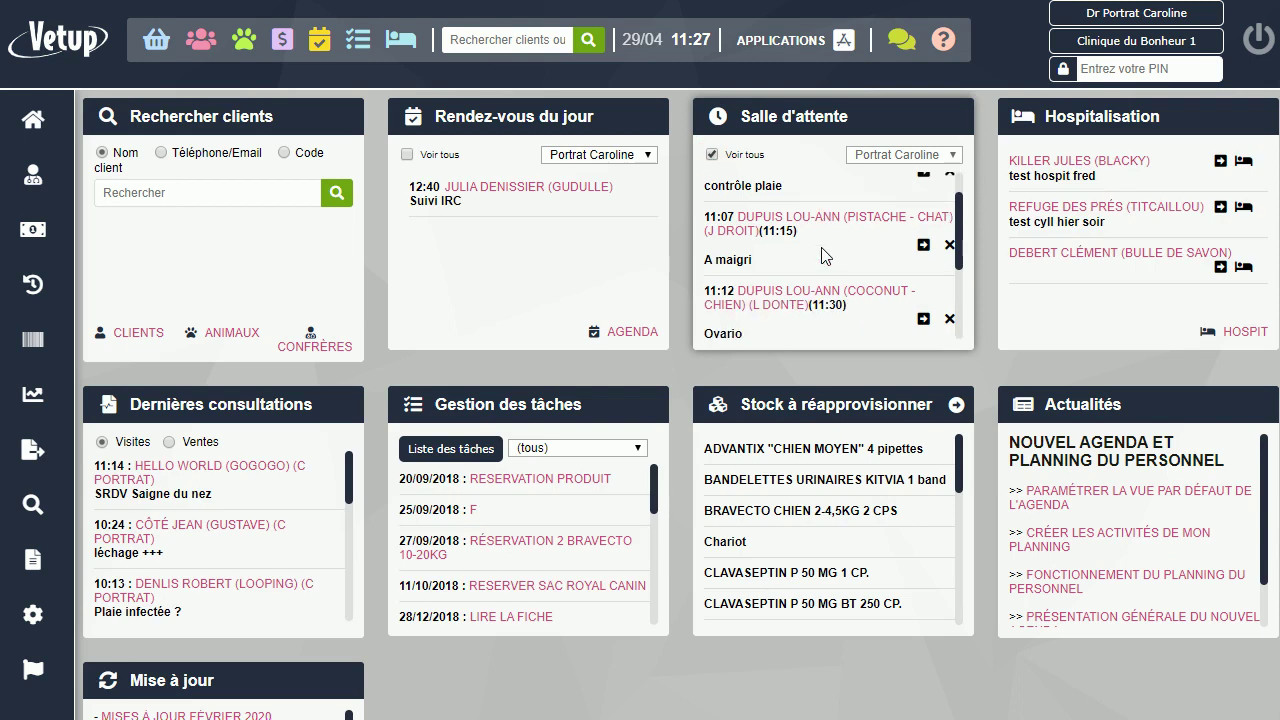
{"action": "scroll", "coordinate": [832, 240], "scroll_direction": "down", "scroll_amount": 1}
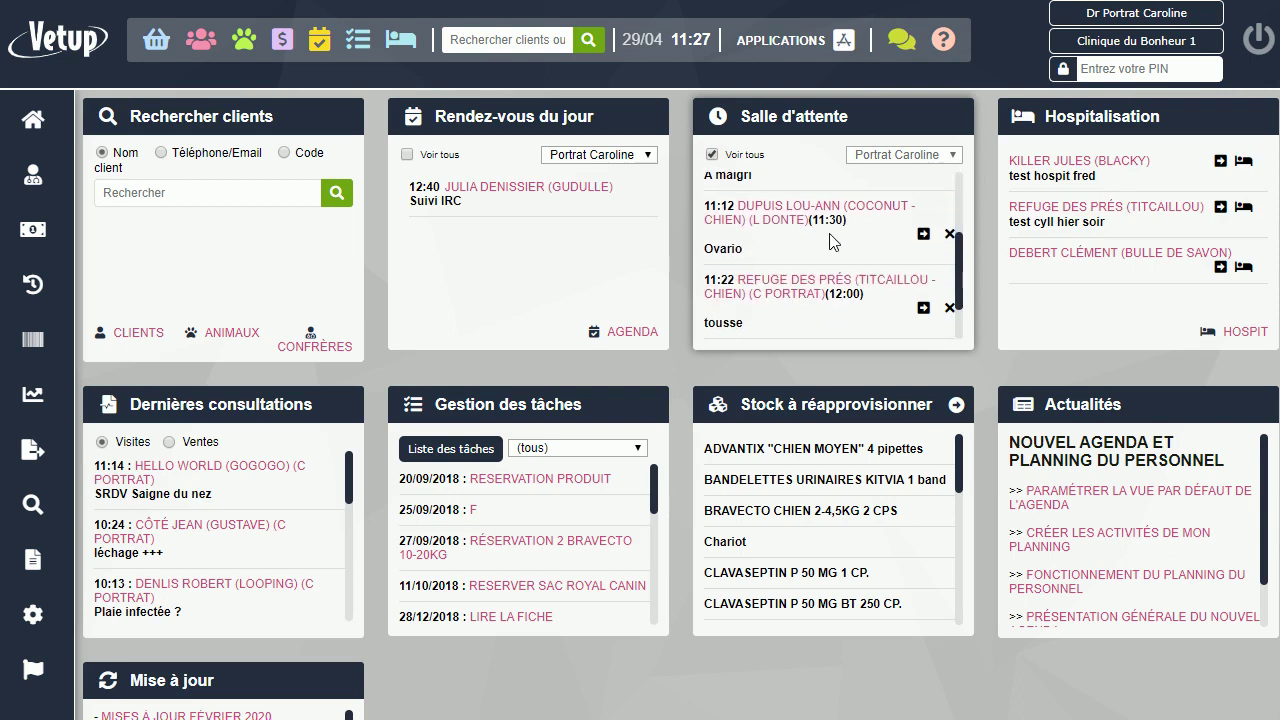
{"action": "scroll", "coordinate": [815, 259], "scroll_direction": "up", "scroll_amount": 2}
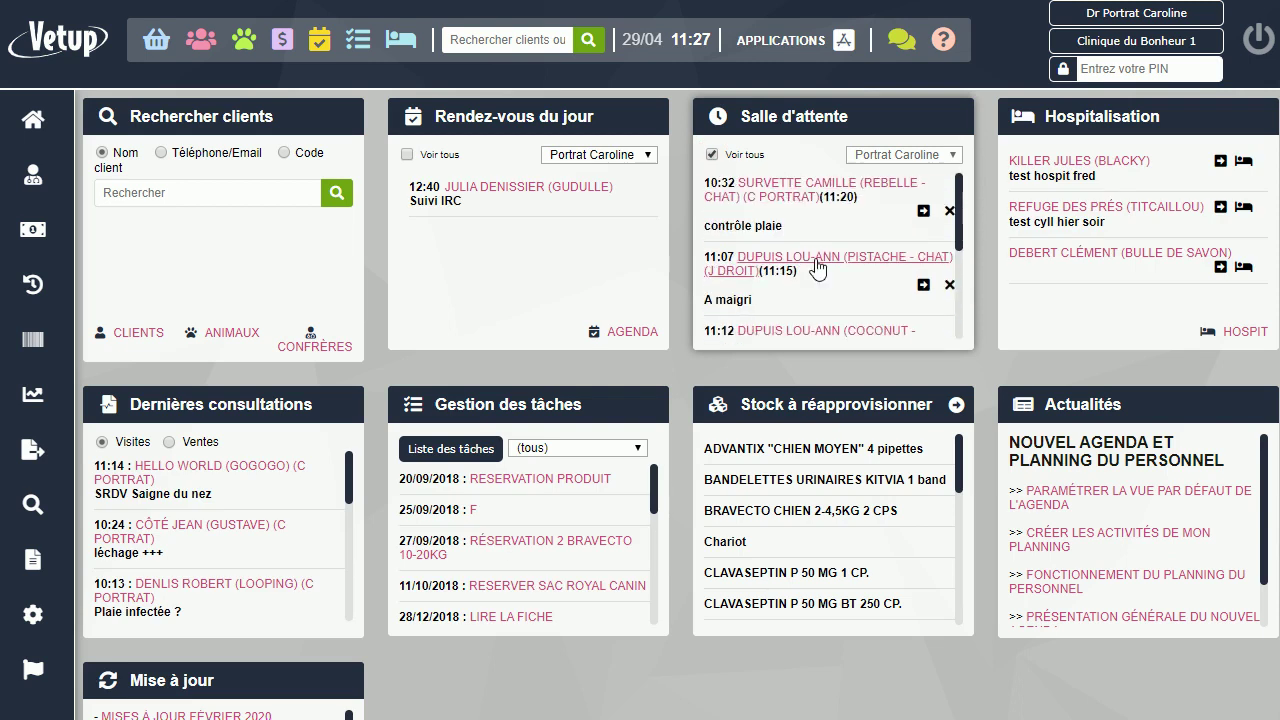
{"action": "scroll", "coordinate": [817, 268], "scroll_direction": "up", "scroll_amount": 1}
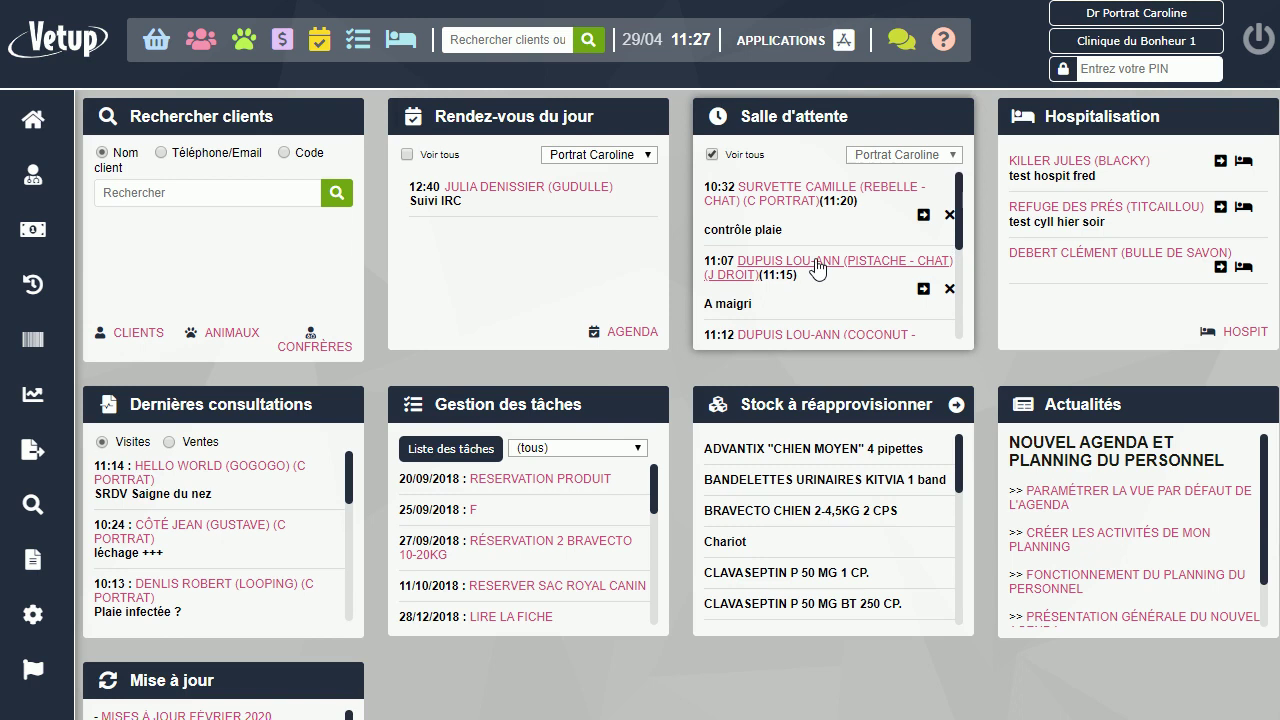
{"action": "left_click", "coordinate": [712, 155]}
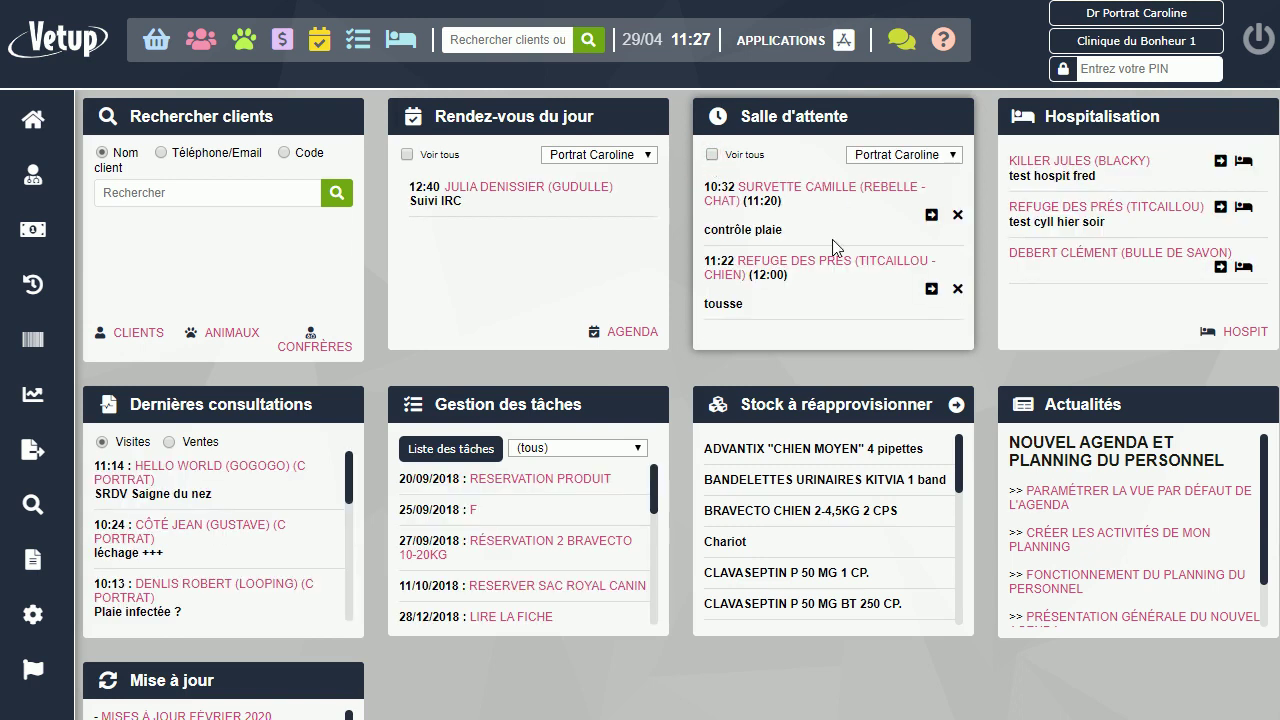
{"action": "scroll", "coordinate": [837, 300], "scroll_direction": "down", "scroll_amount": 1}
{"action": "scroll", "coordinate": [837, 300], "scroll_direction": "up", "scroll_amount": 1}
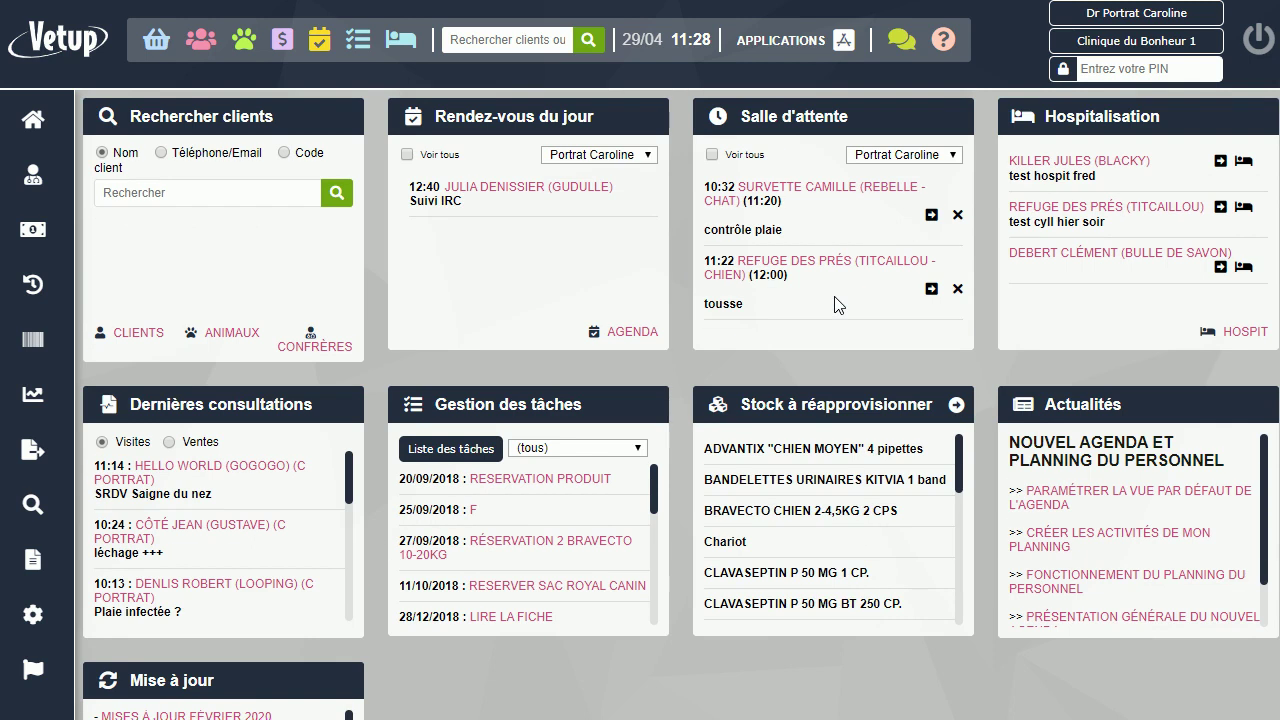
Filter the waiting room on SRDV and start jojo's 11:26 visit, accepting the not-your-visit warning
{"action": "left_click", "coordinate": [956, 157]}
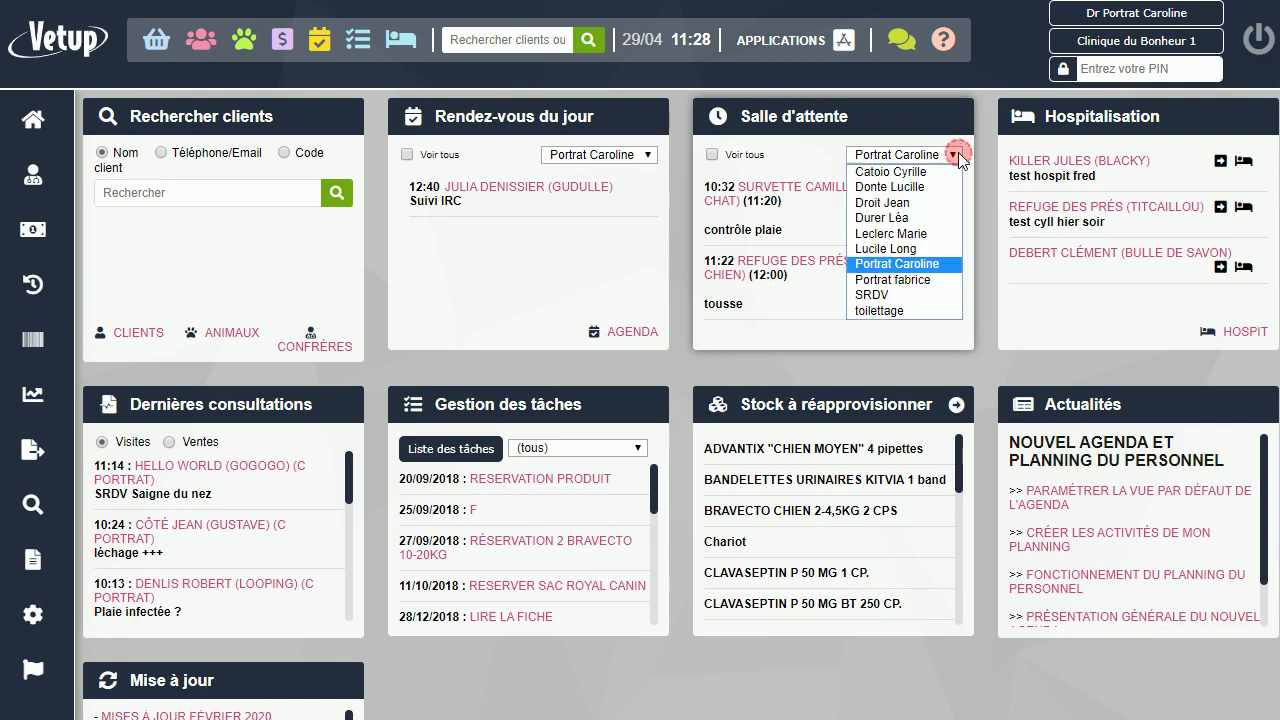
{"action": "left_click", "coordinate": [892, 293]}
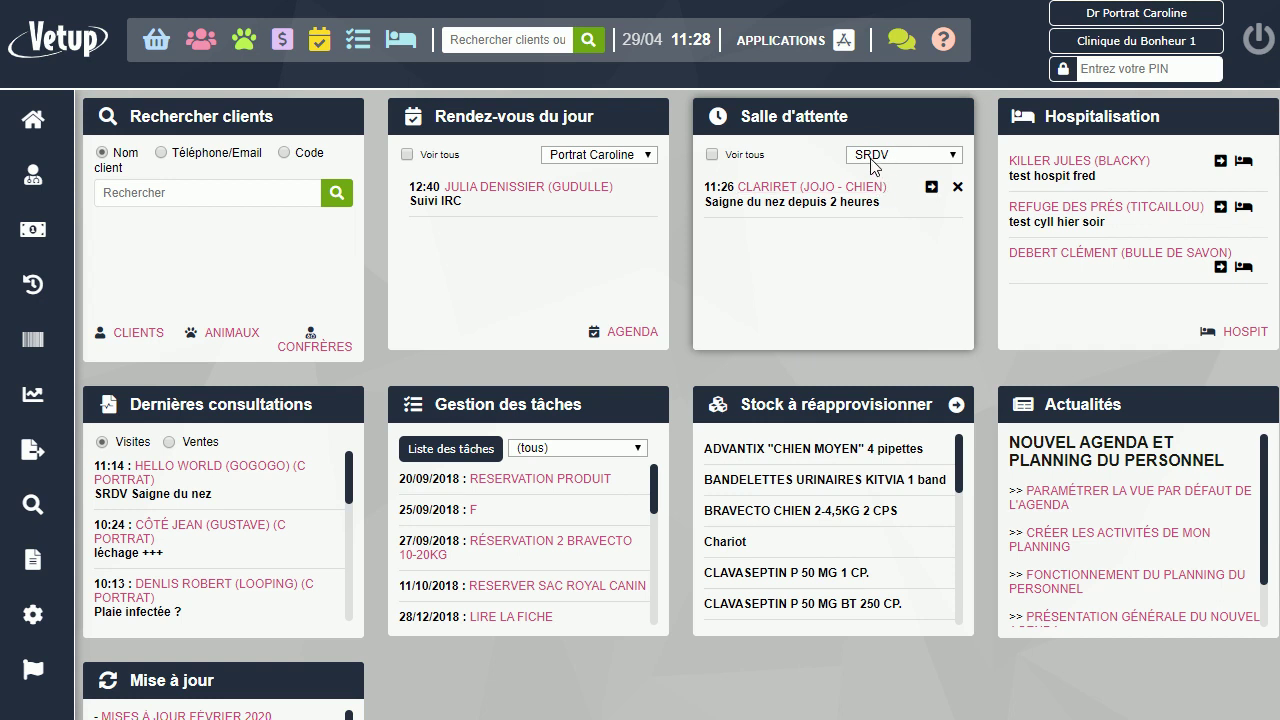
{"action": "left_click", "coordinate": [930, 190]}
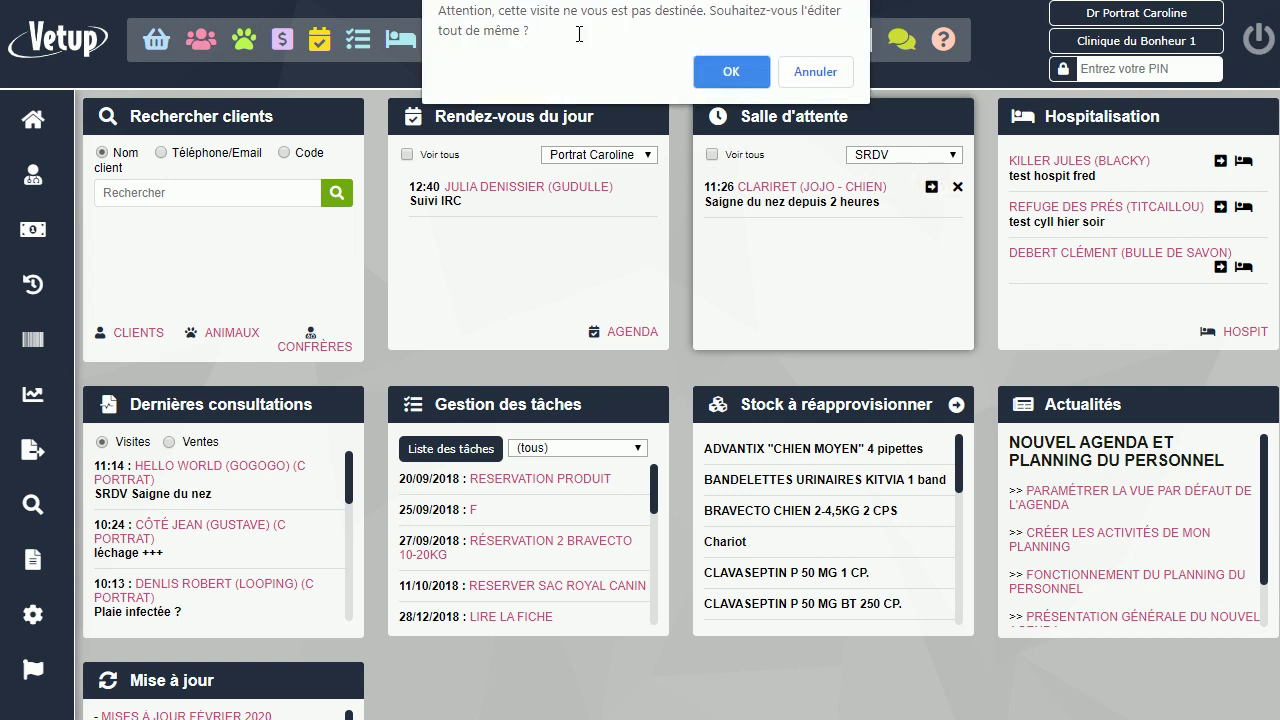
{"action": "left_click", "coordinate": [728, 71]}
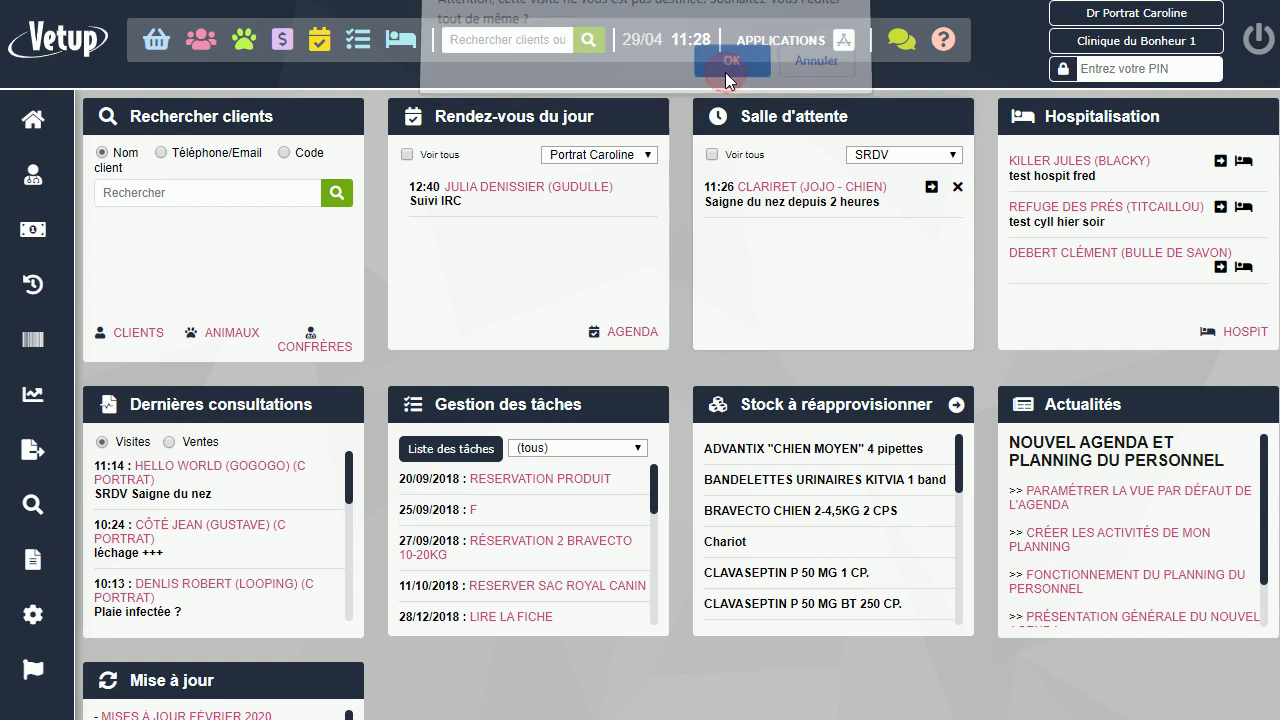